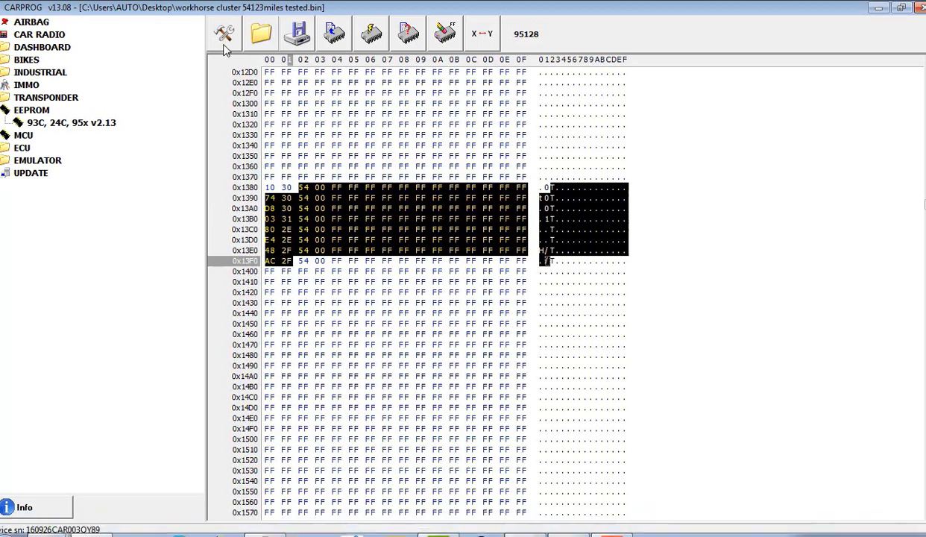
Select the 95x 95128 chip with Read/Verify enabled and read its contents
left_click(224, 33)
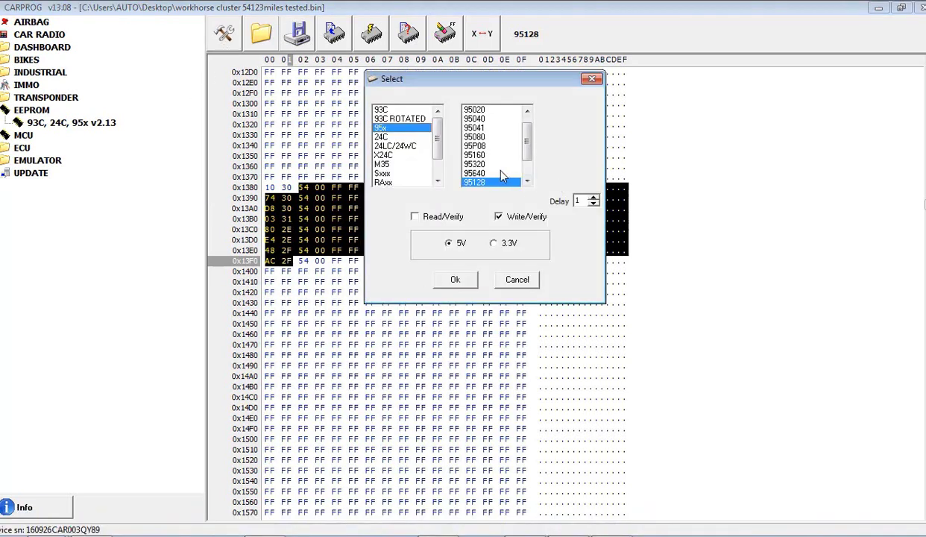
left_click(412, 216)
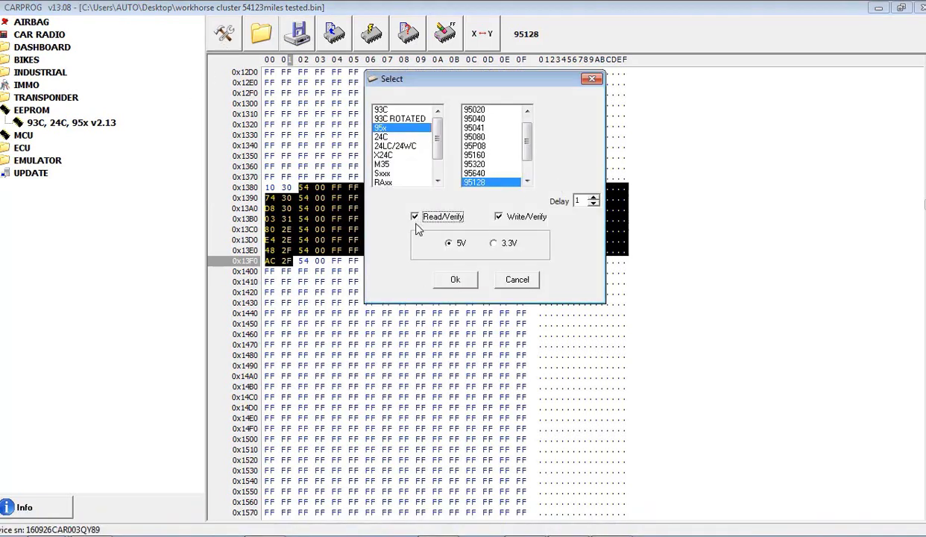
left_click(454, 279)
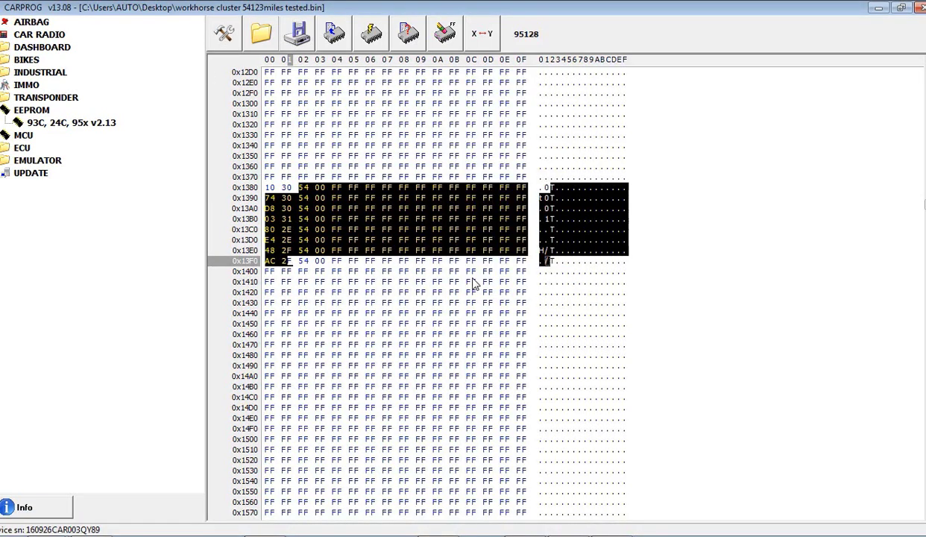
left_click(341, 41)
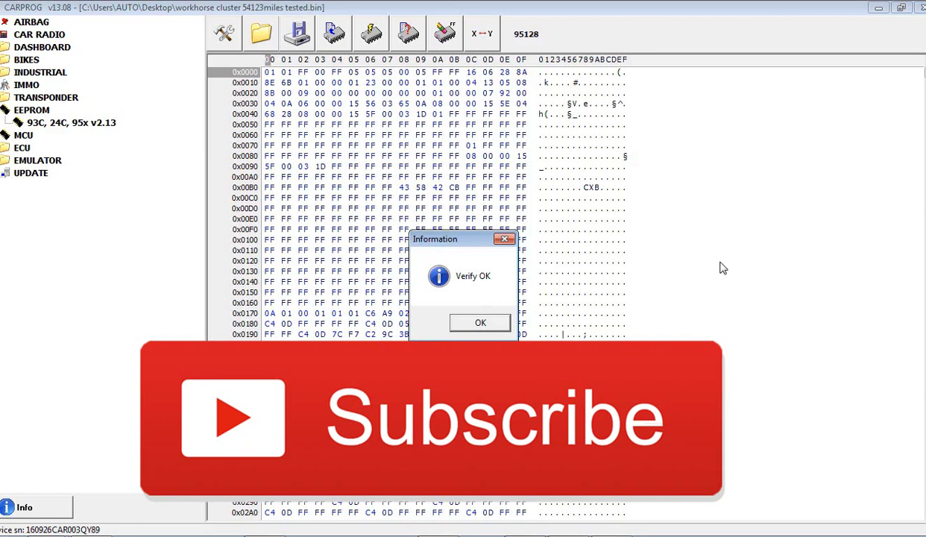
Dismiss Verify OK and save the 95128 dump to the Desktop as 'fem orig 95128.bin'
left_click(505, 326)
left_click(299, 31)
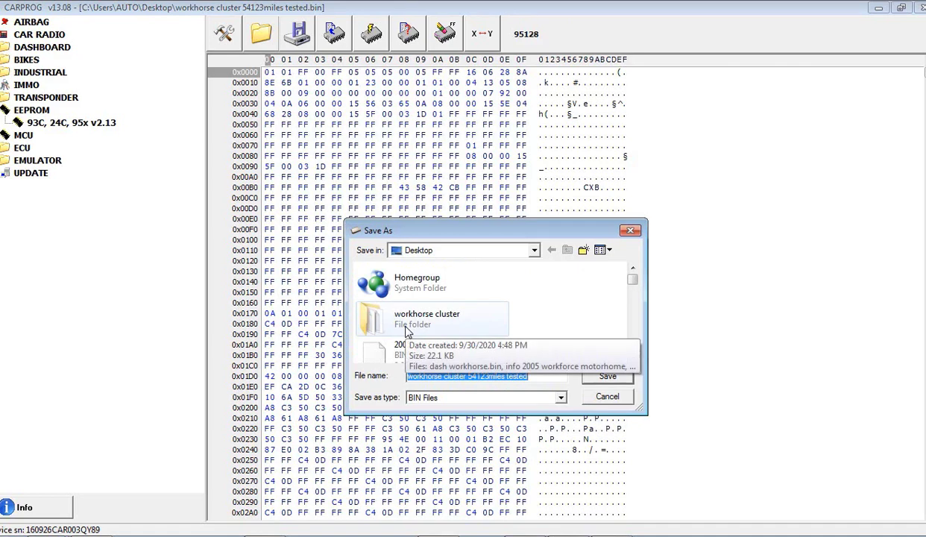
type("fem ")
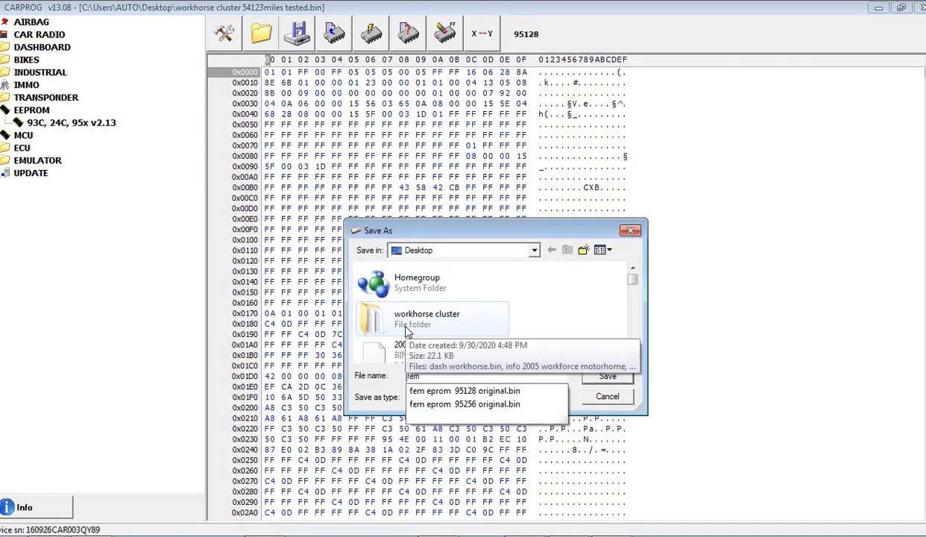
type("on")
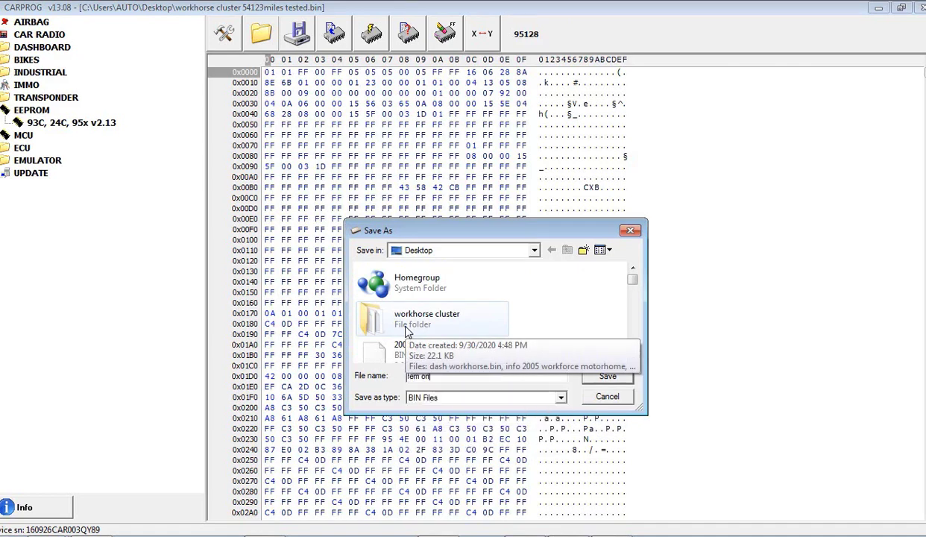
type("riog")
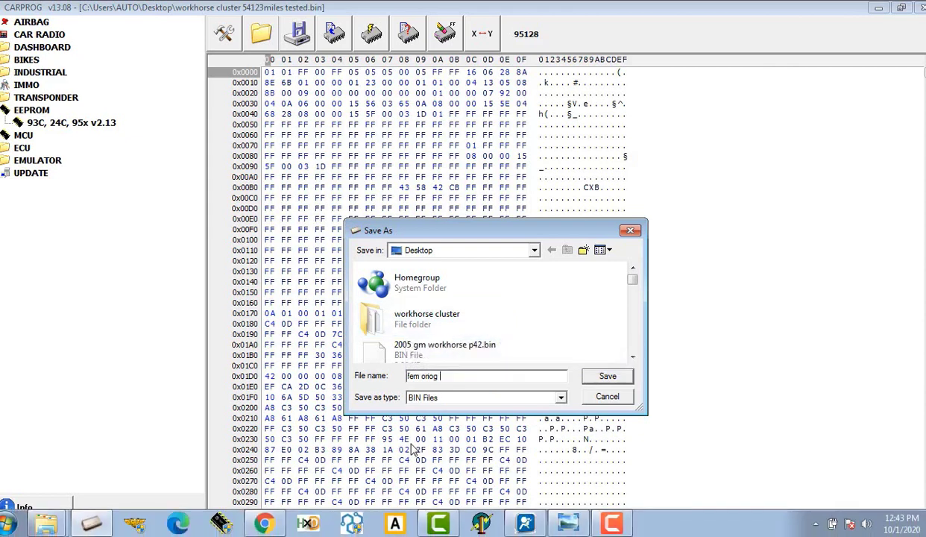
key("BackSpace")
key("BackSpace")
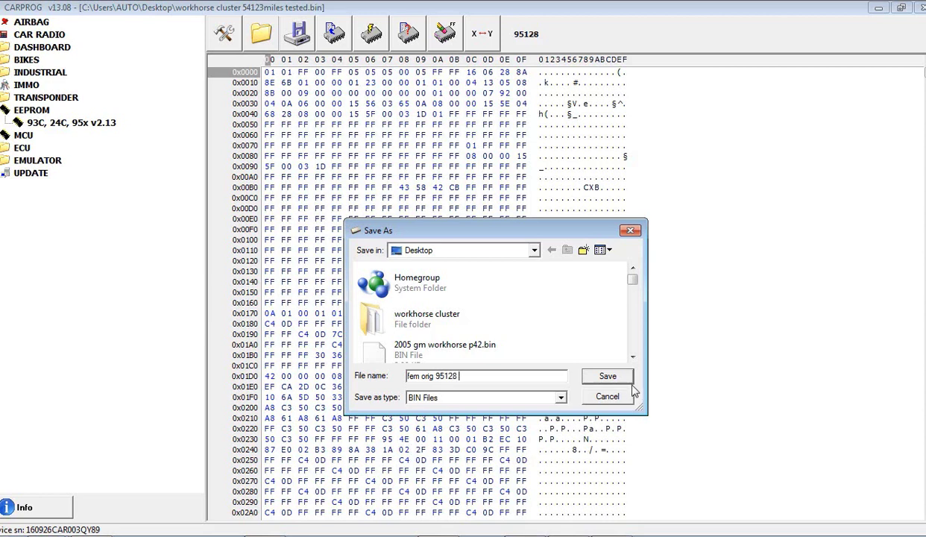
left_click(608, 376)
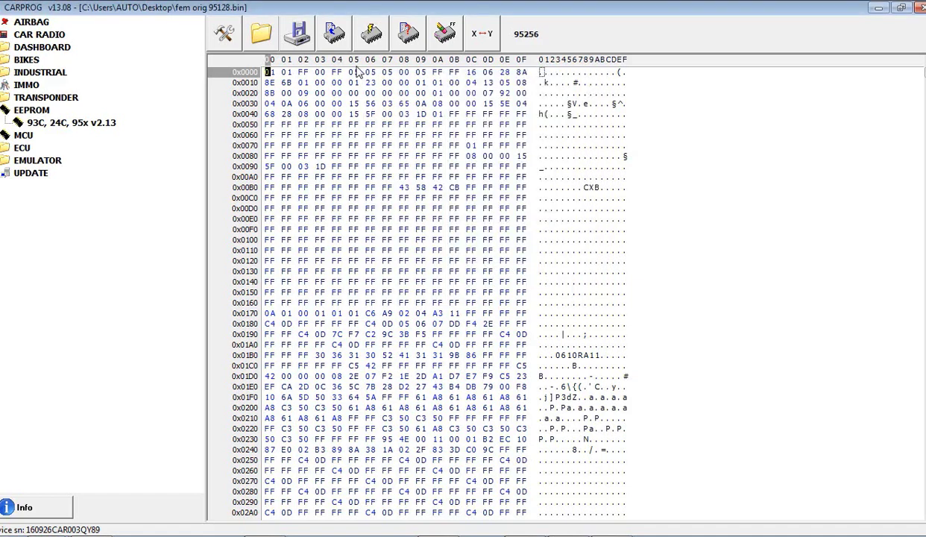
Read the 95256 chip's contents and wait for Verify OK
left_click(339, 43)
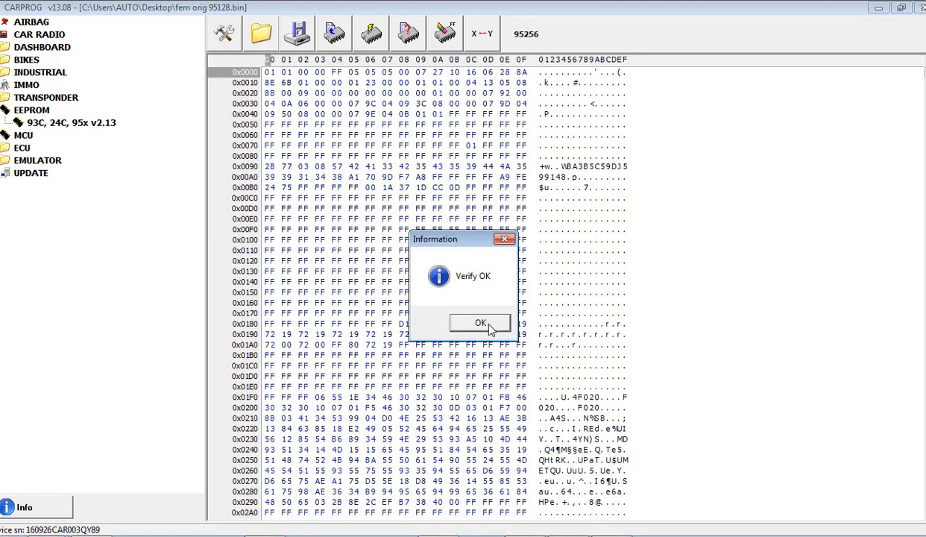
Save the 95256 dump as 'fem orig 95256.bin', changing 128 to 256 in the name
left_click(477, 323)
left_click(288, 36)
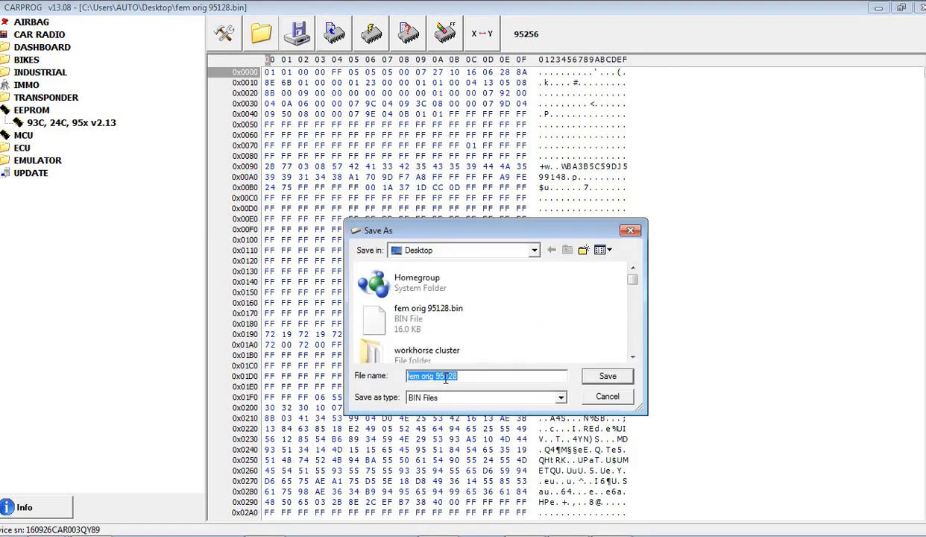
left_click_drag(445, 379, 517, 392)
type("256")
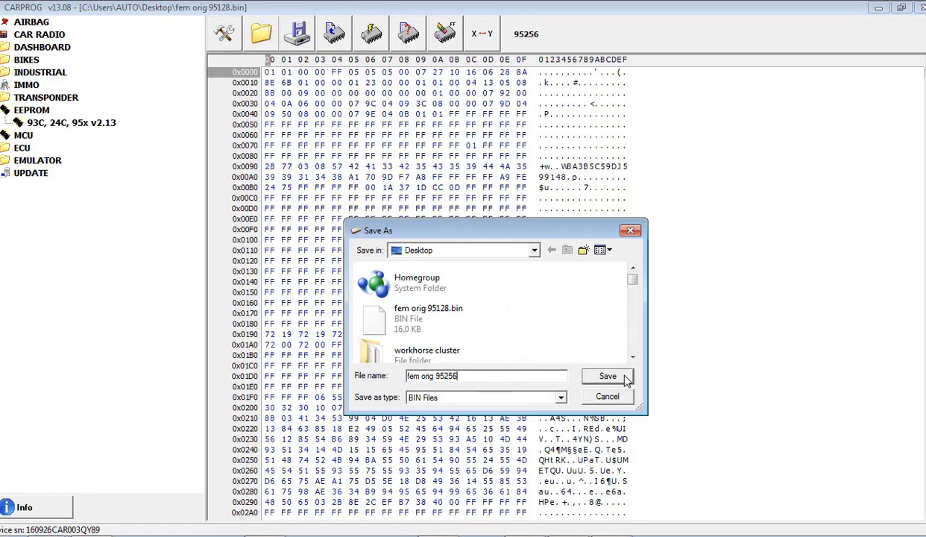
left_click(608, 377)
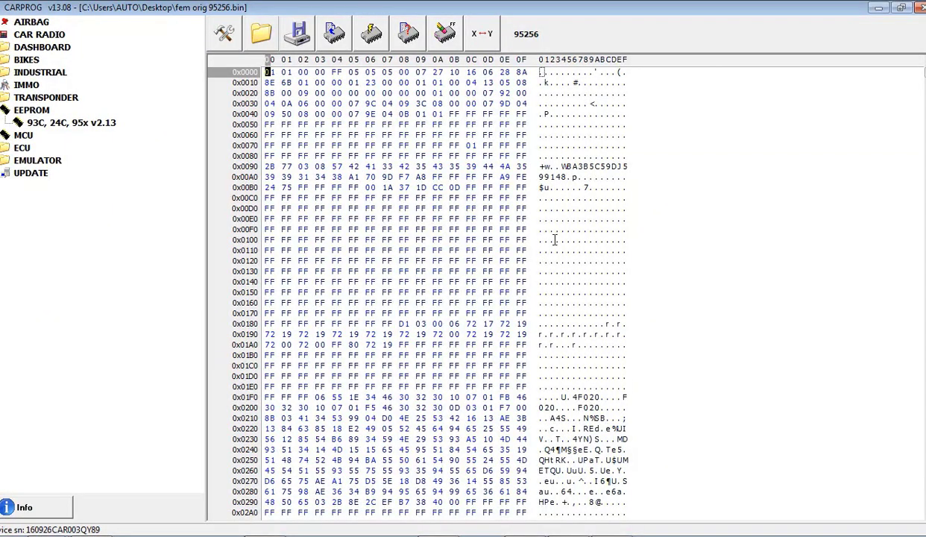
Read the second 95256 chip's contents and wait for Verify OK
left_click(344, 40)
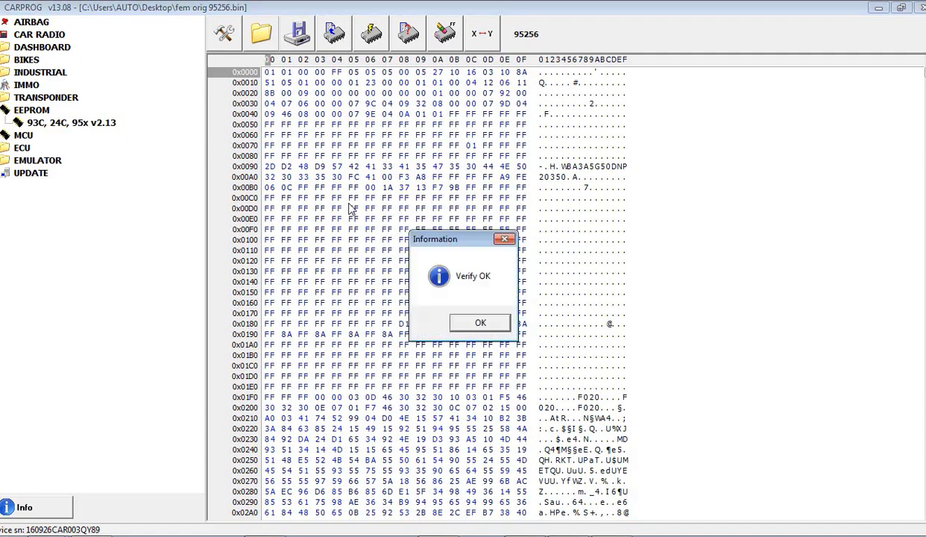
Save the second 95256 dump as 'fem new 95256.bin', replacing orig with new
left_click(480, 323)
left_click(299, 32)
double_click(425, 377)
type("new 95256")
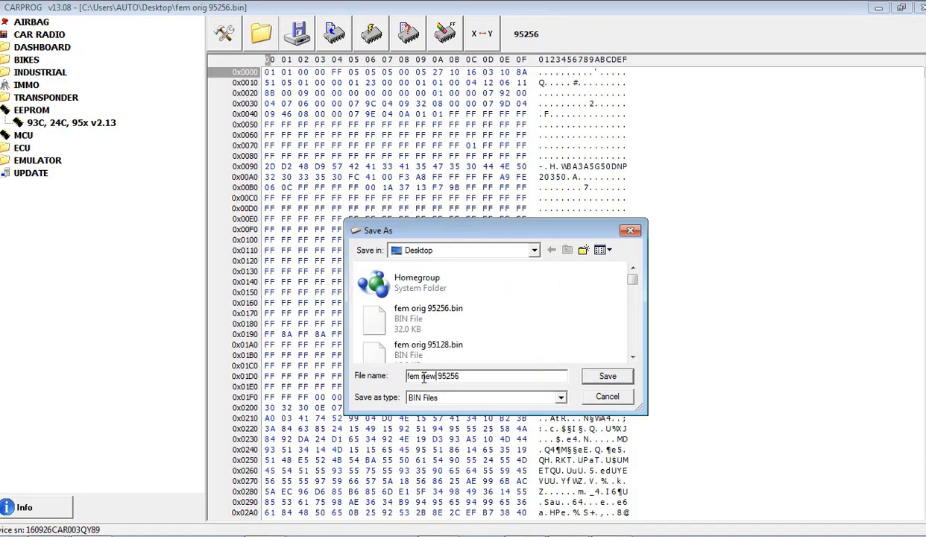
left_click(595, 369)
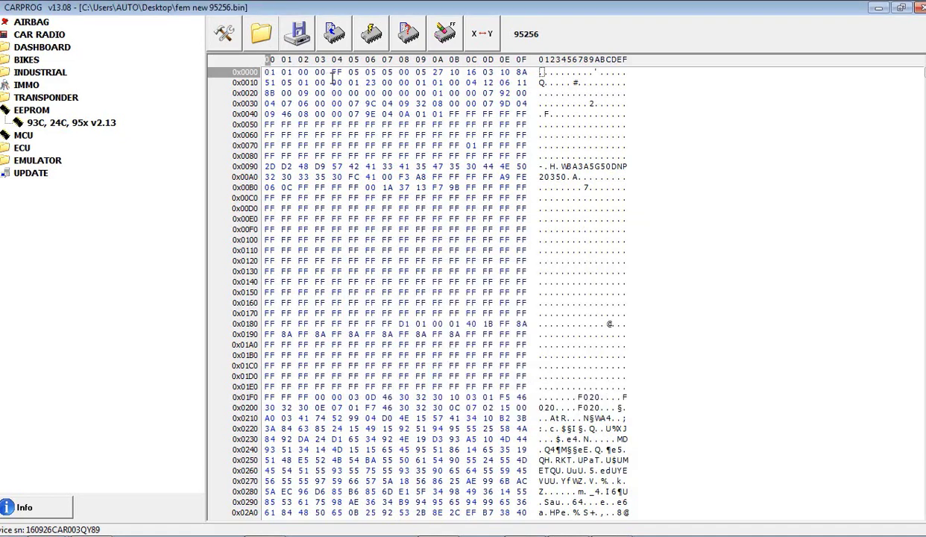
Load 'fem orig 95256.bin' from the Desktop into the hex view
left_click(261, 33)
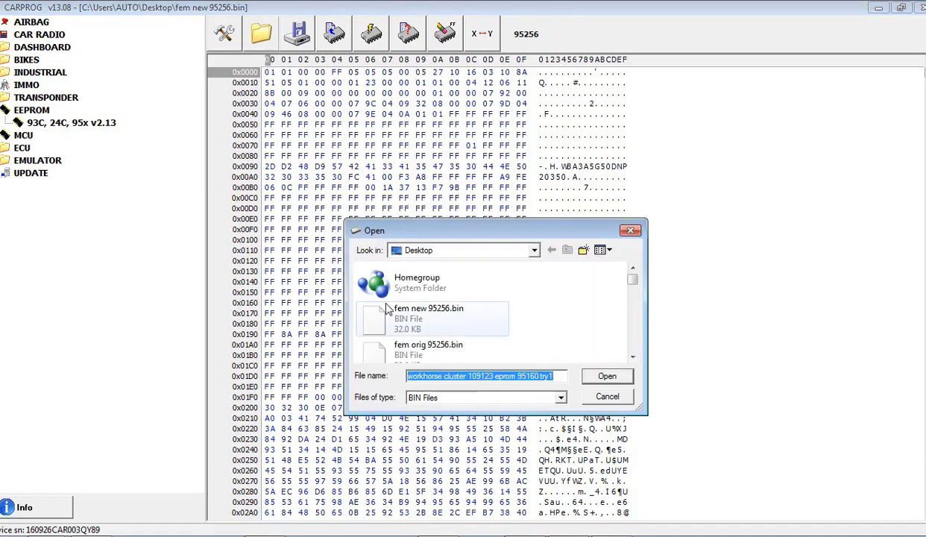
type("few")
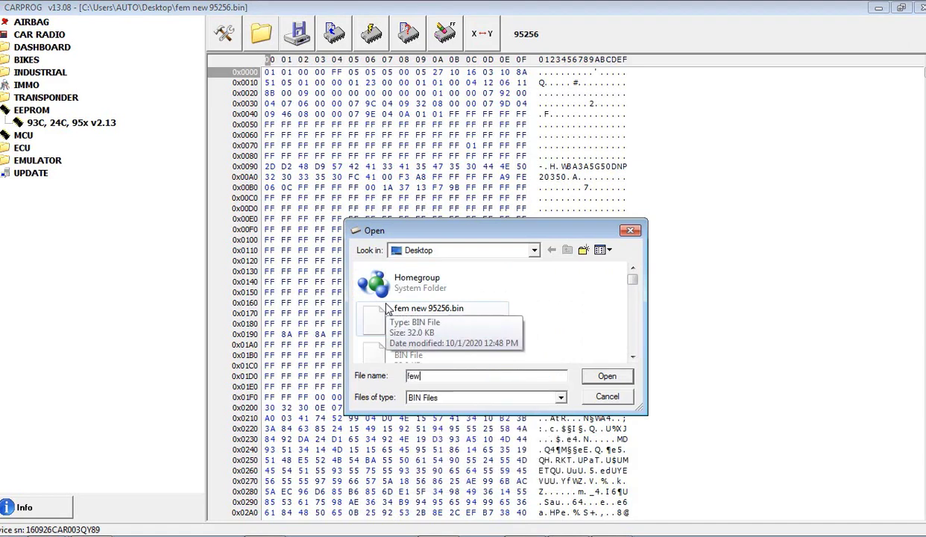
key("BackSpace")
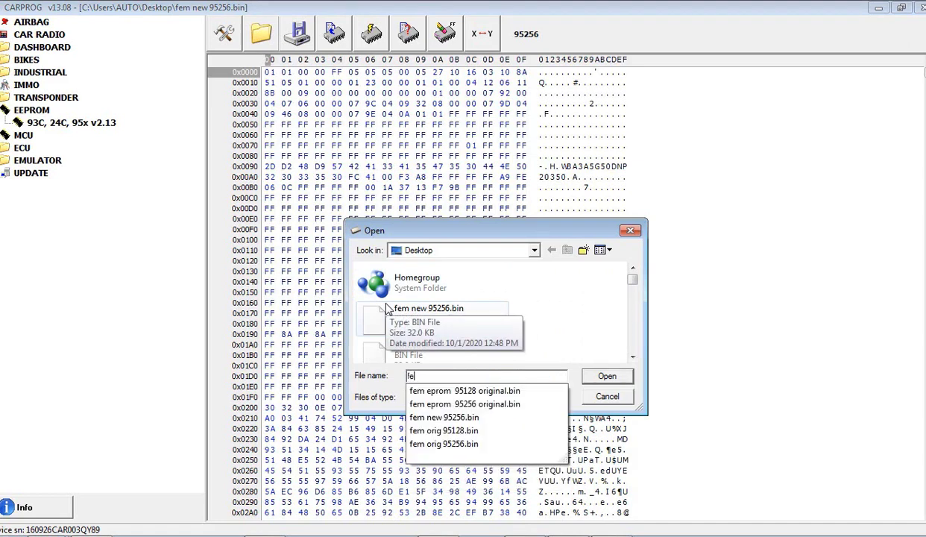
left_click(472, 445)
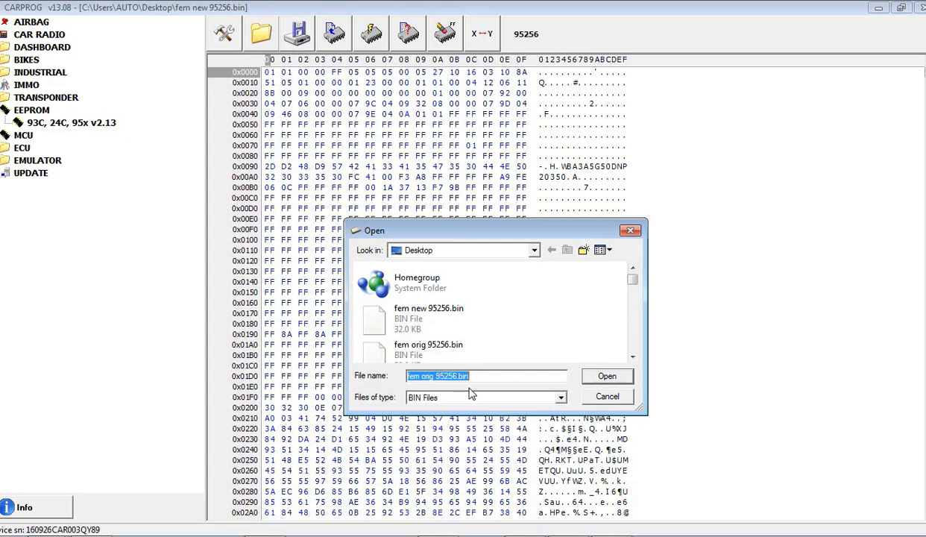
left_click(616, 380)
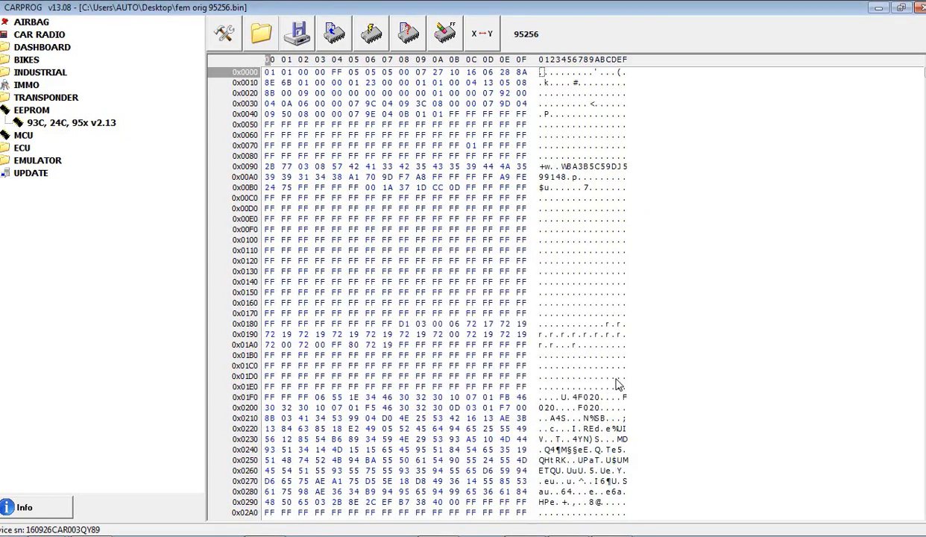
Write the loaded 'fem orig 95256.bin' dump to the 95256 chip, confirming the start
left_click(371, 33)
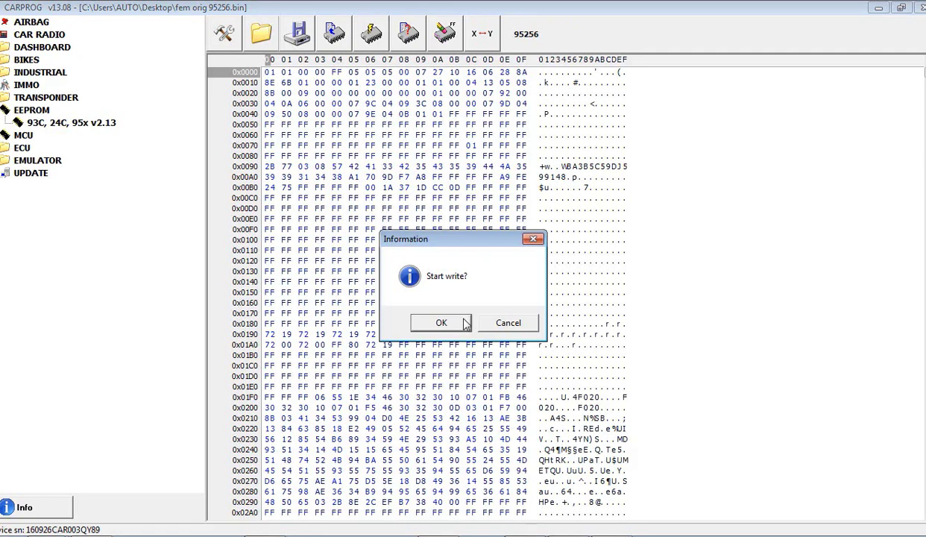
left_click(445, 322)
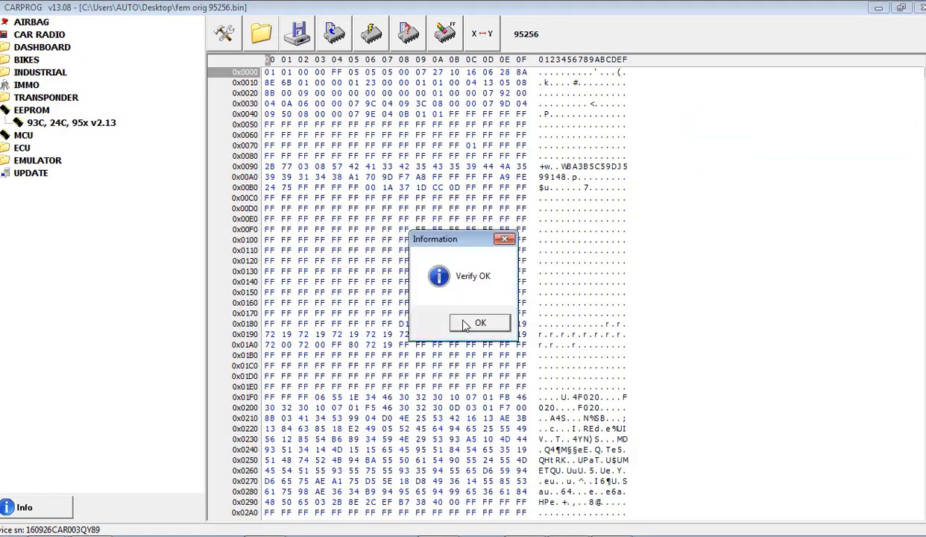
Dismiss the Verify OK message after the 95256 write
left_click(466, 325)
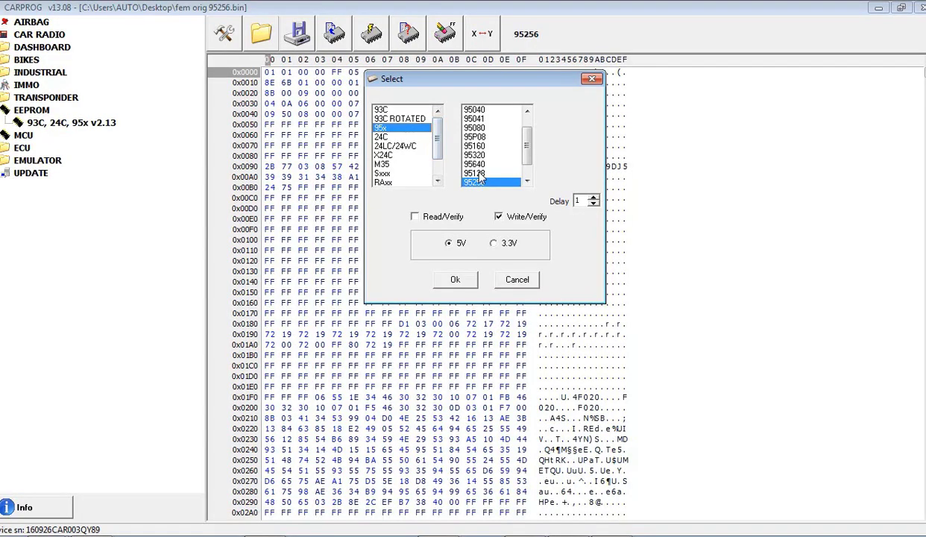
Choose chip 95128 with Read/Verify ticked and read that chip's contents
left_click(468, 173)
left_click(430, 217)
left_click(455, 281)
left_click(341, 42)
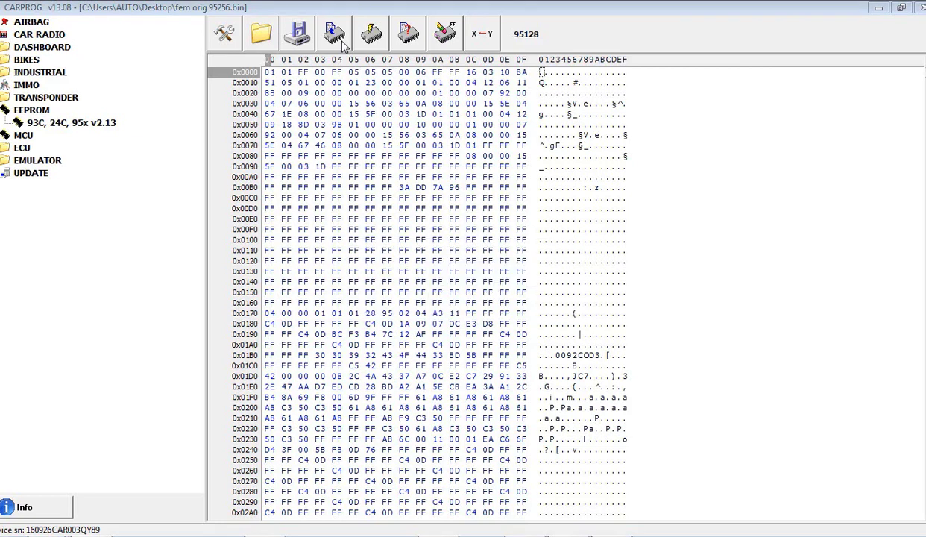
Dismiss the Verify OK message and start saving the read, trimming the suggested file name's trailing digits
left_click(483, 321)
left_click(297, 37)
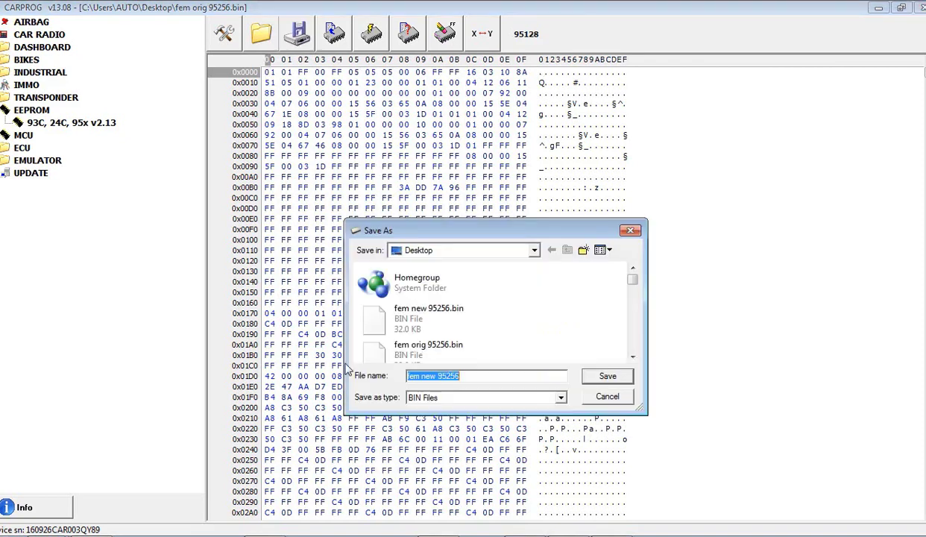
left_click(452, 378)
key("shift+End")
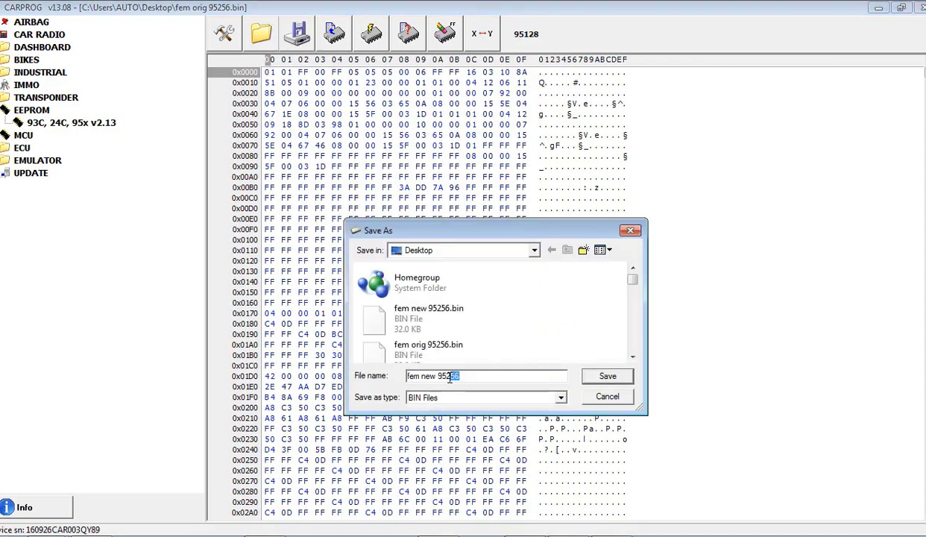
key("BackSpace")
Save the read as 'fem new 95128.bin', then load 'fem orig 95128.bin' into the hex view
type("128")
left_click(599, 375)
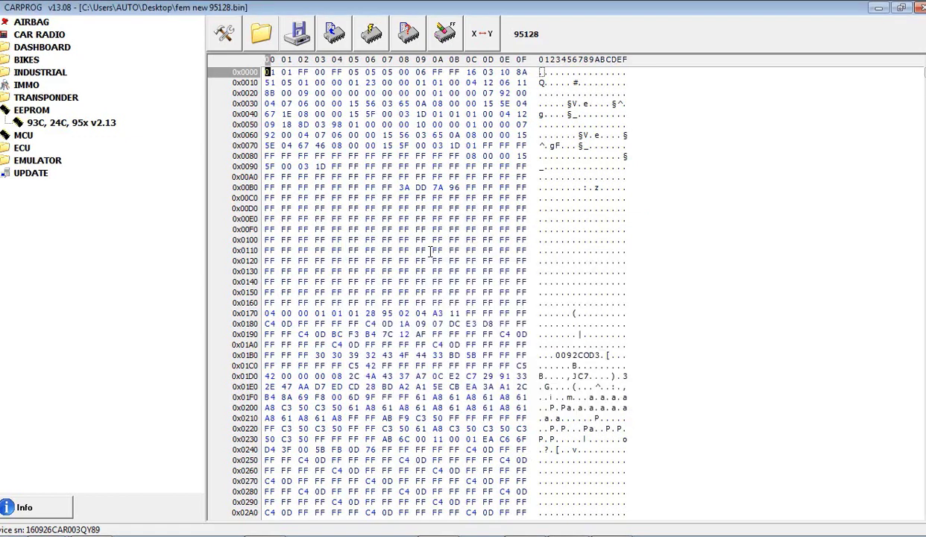
left_click(262, 35)
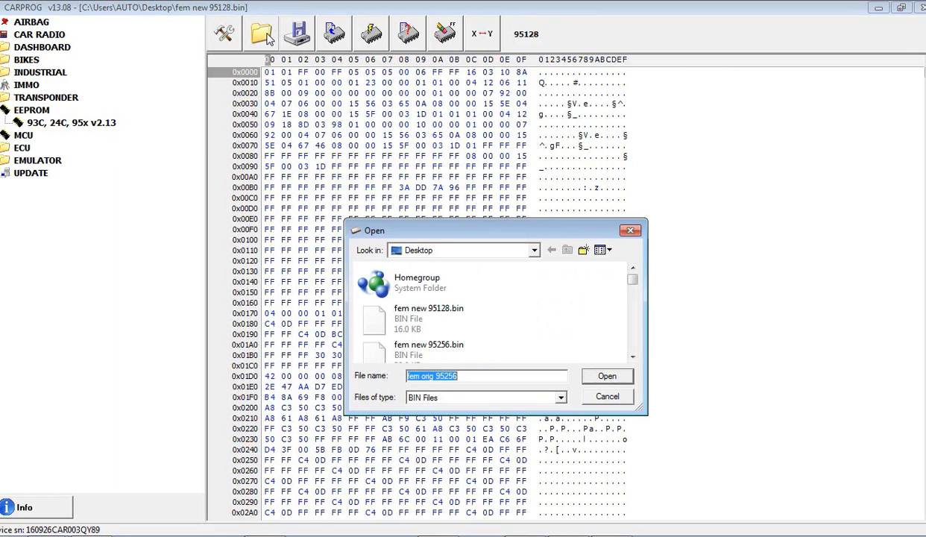
type("fem")
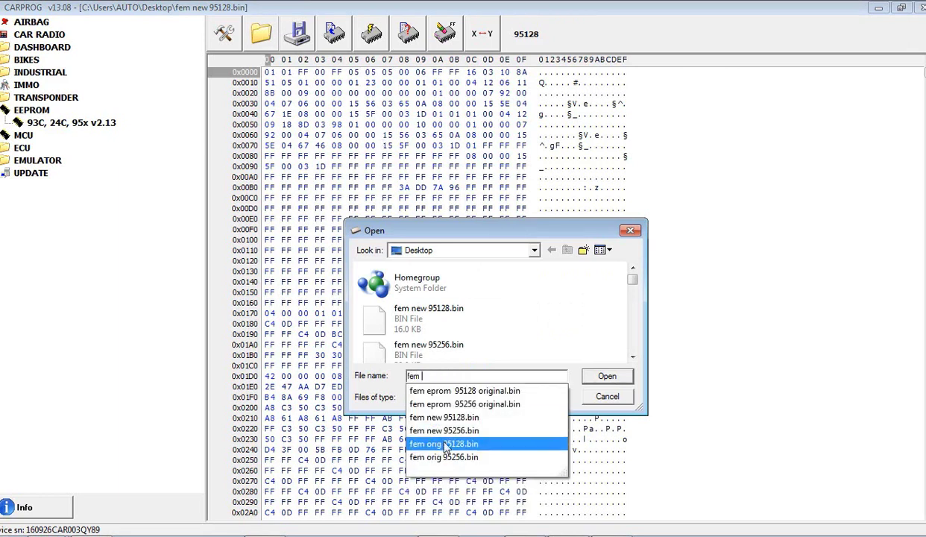
left_click(445, 445)
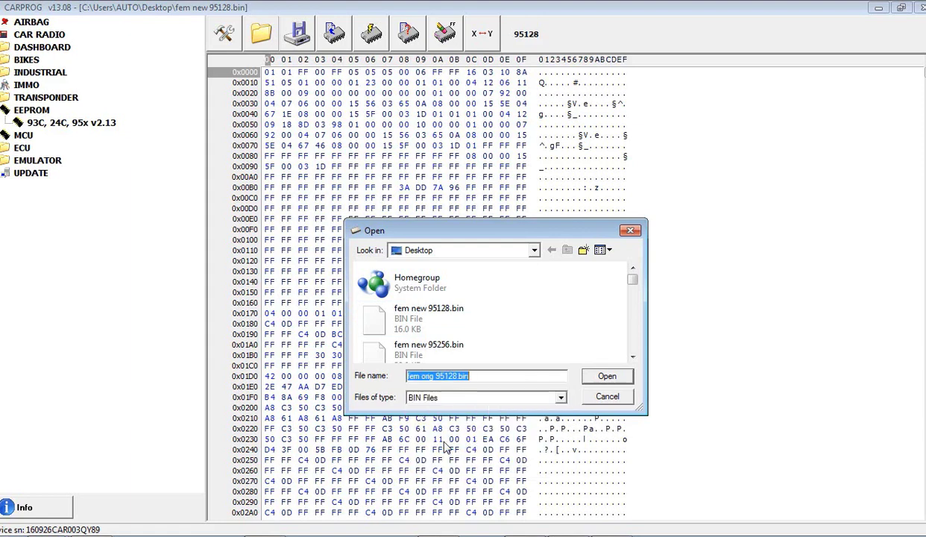
left_click(600, 376)
Write 'fem orig 95128.bin' to the 95128 chip and acknowledge the Verify OK result
left_click(370, 45)
left_click(440, 322)
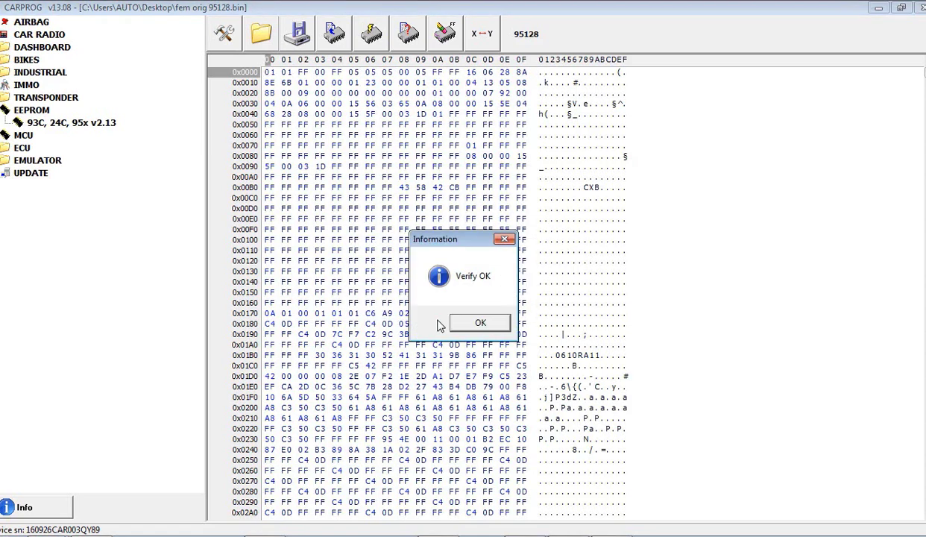
left_click(497, 325)
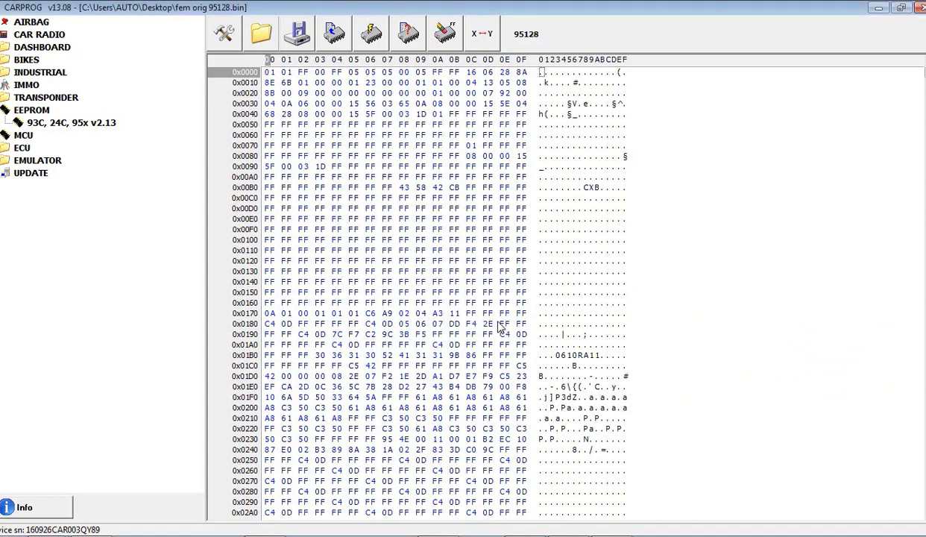